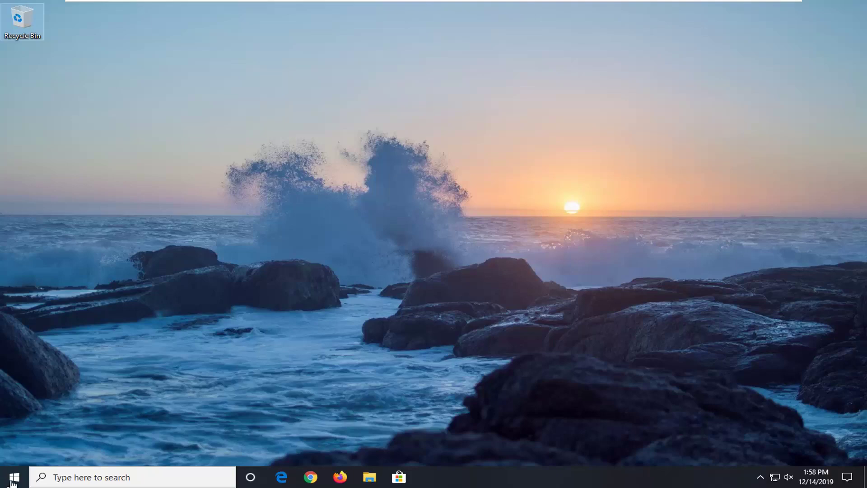
Open Windows Settings from Start and go to System > Remote Desktop.
left_click(12, 483)
type("s")
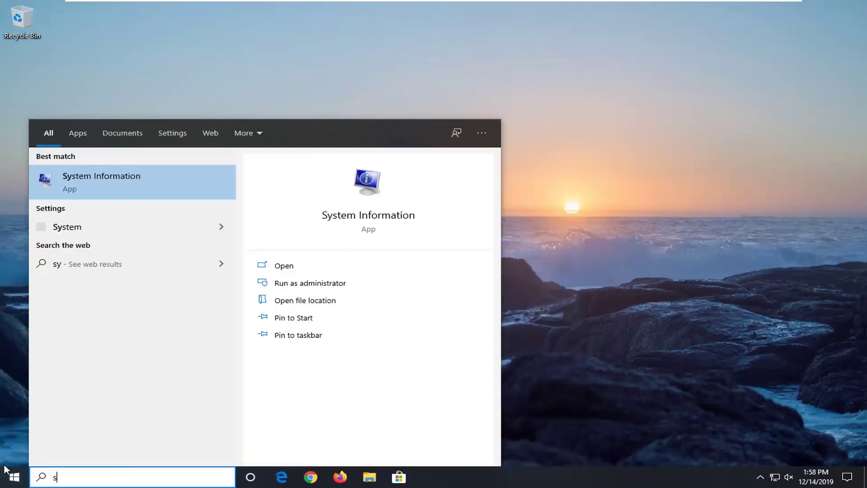
type("yettings")
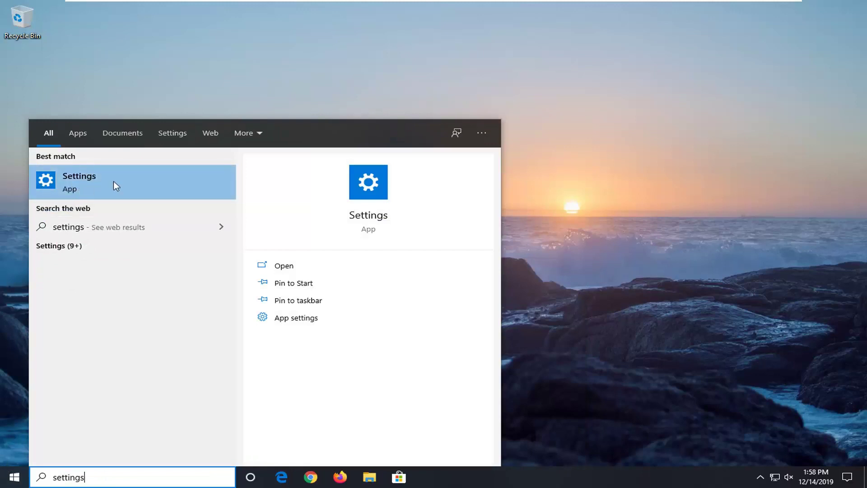
left_click(127, 182)
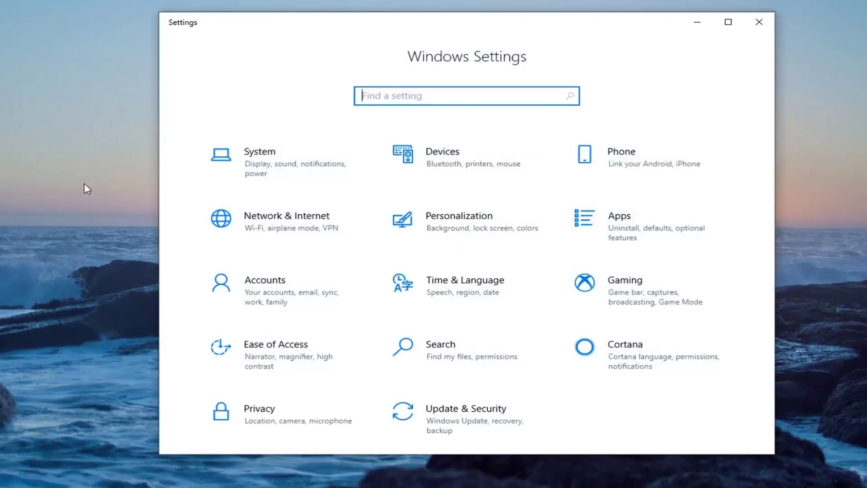
left_click(270, 172)
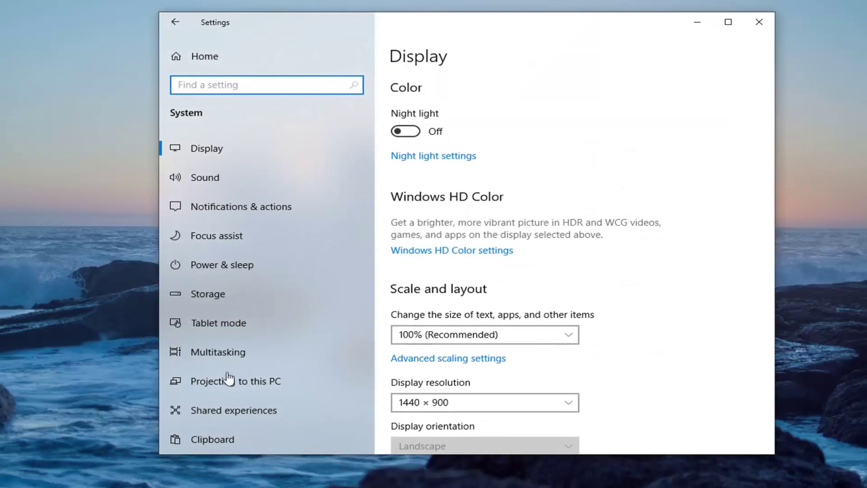
scroll(298, 334, "down", 3)
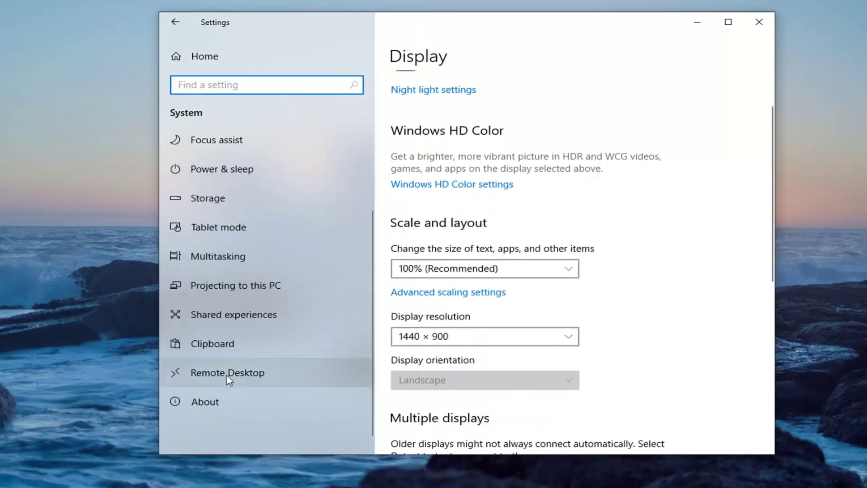
left_click(227, 383)
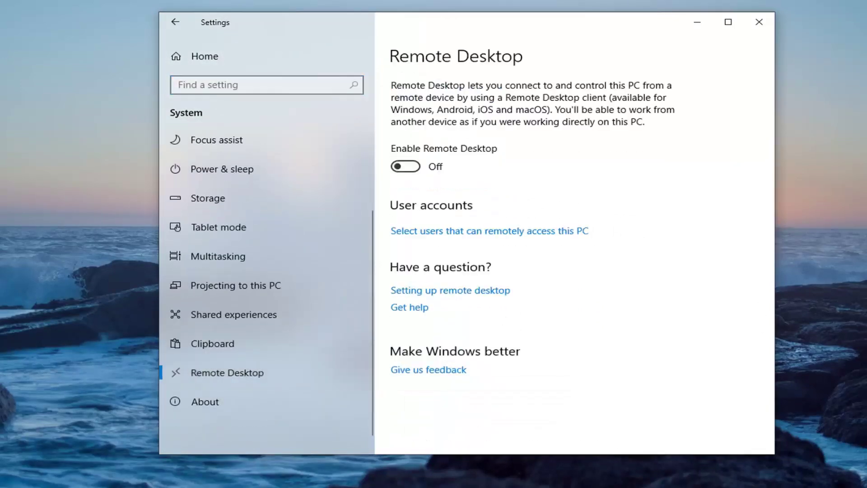
Switch Enable Remote Desktop on, confirm it, and scroll down to the user accounts section.
left_click(409, 168)
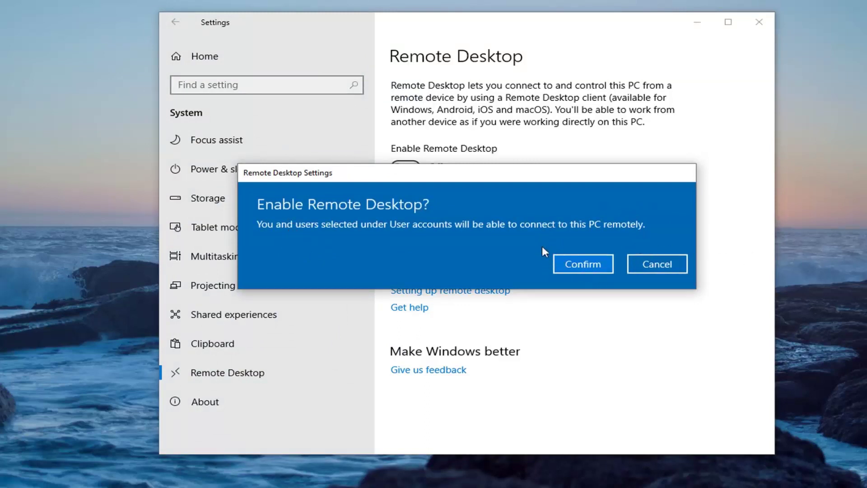
left_click(588, 267)
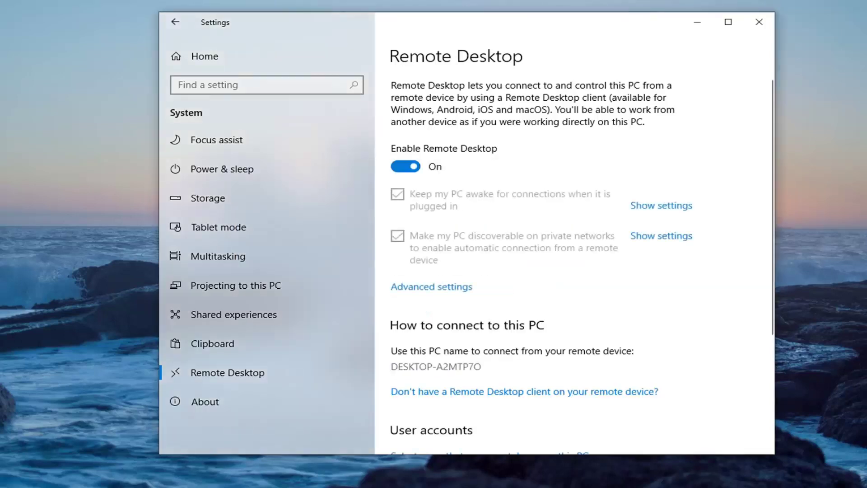
scroll(584, 304, "down", 3)
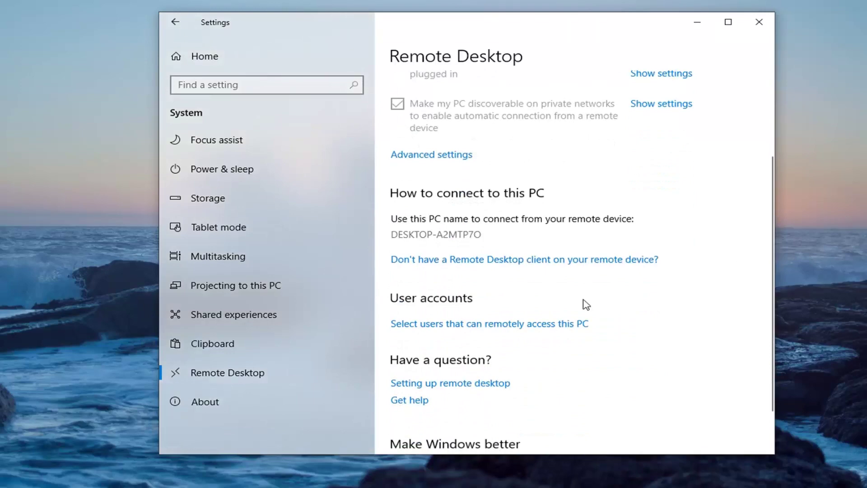
scroll(586, 304, "down", 2)
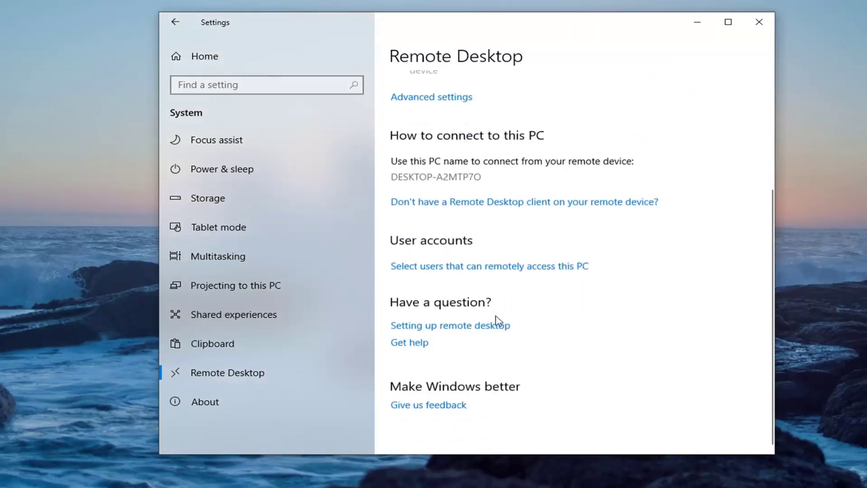
Add the Everyone group, resolved from 'ever', to the Remote Desktop users list and save it.
left_click(481, 271)
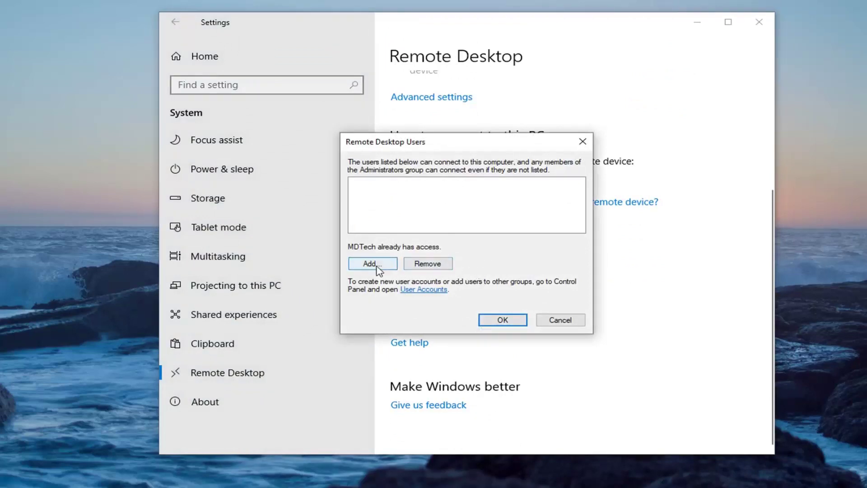
left_click(373, 269)
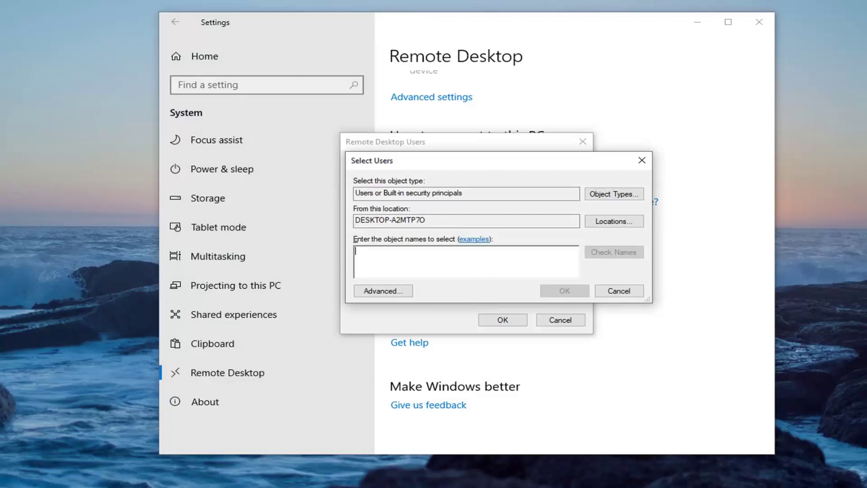
type("everyone")
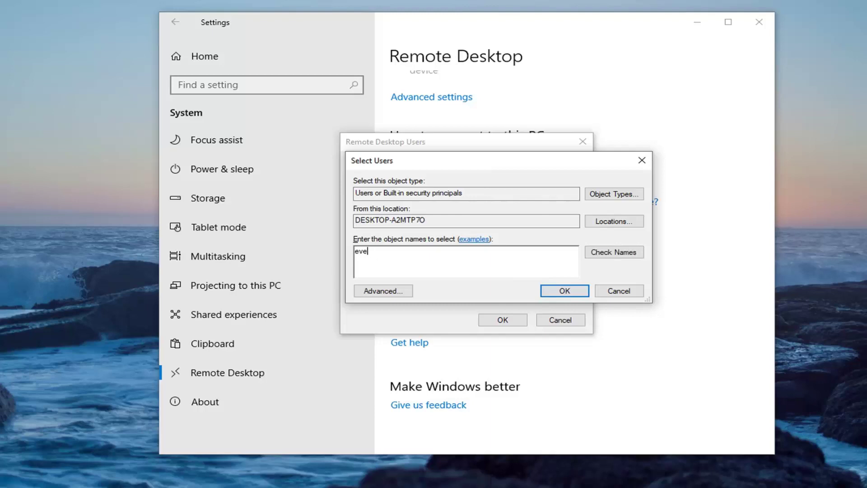
left_click(612, 256)
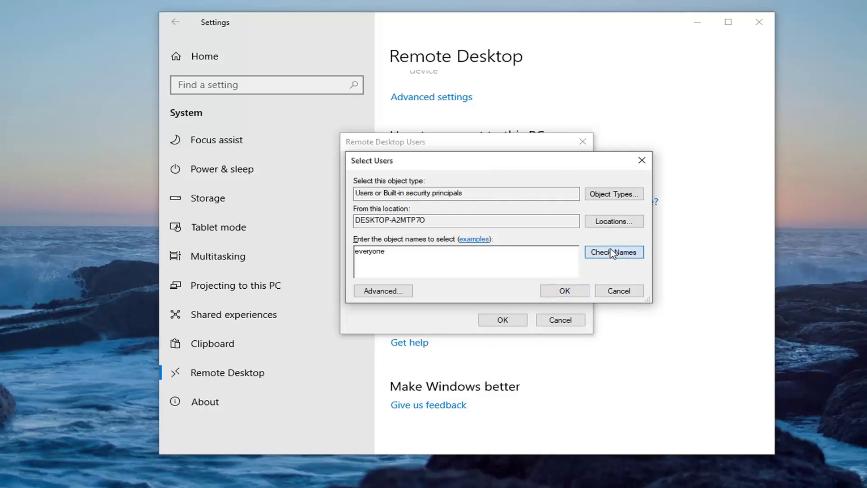
left_click(563, 291)
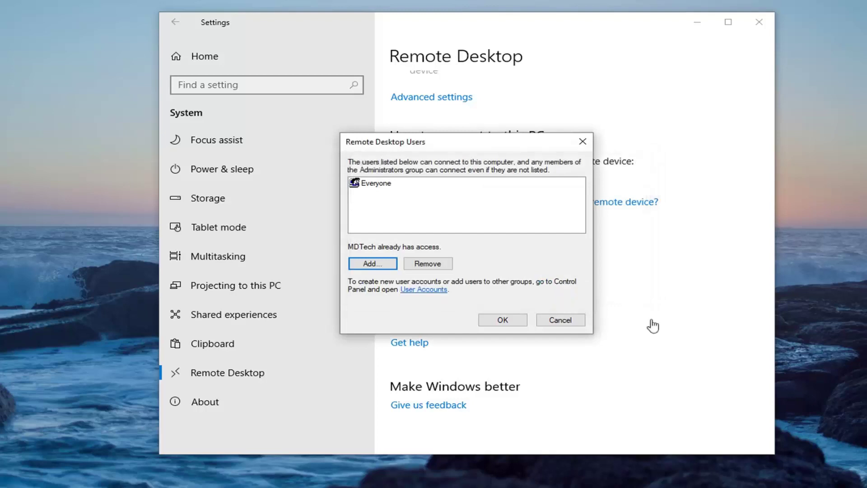
left_click(504, 321)
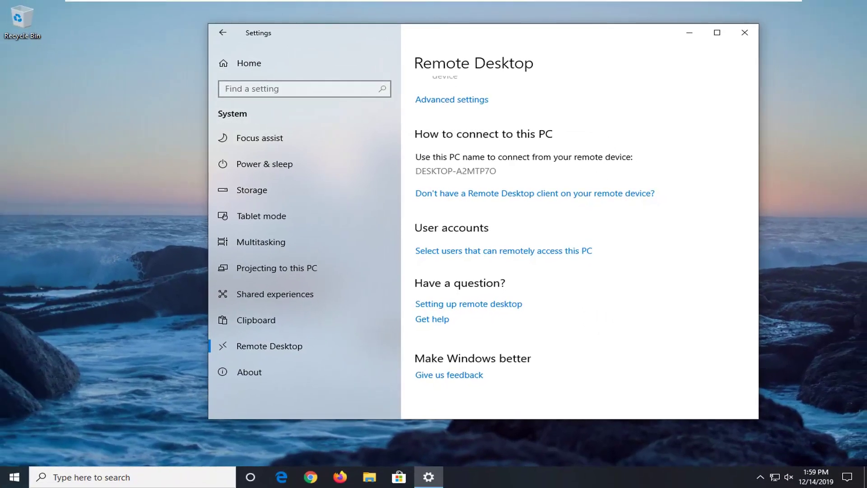
Close Settings and open Control Panel's System page in large icons view.
left_click(745, 33)
left_click(11, 478)
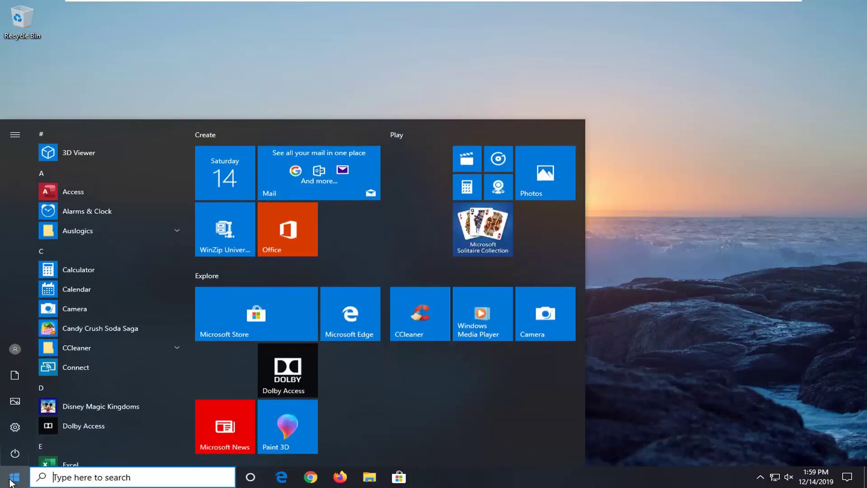
type("control panel")
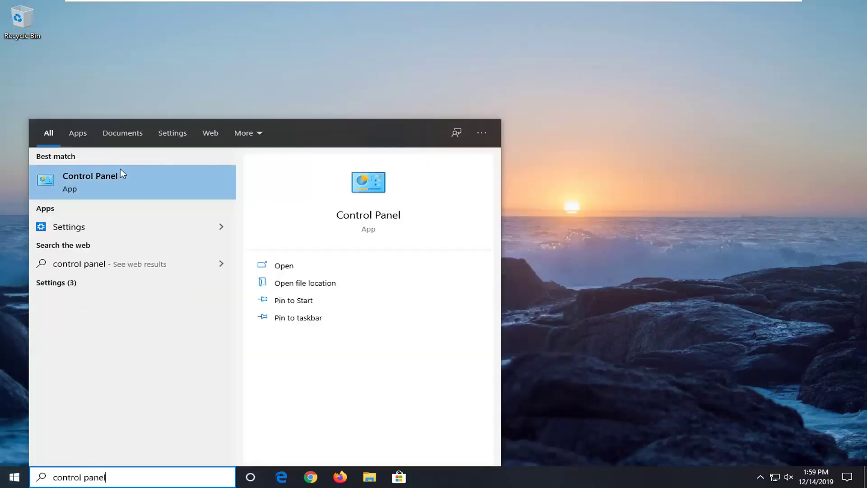
left_click(109, 181)
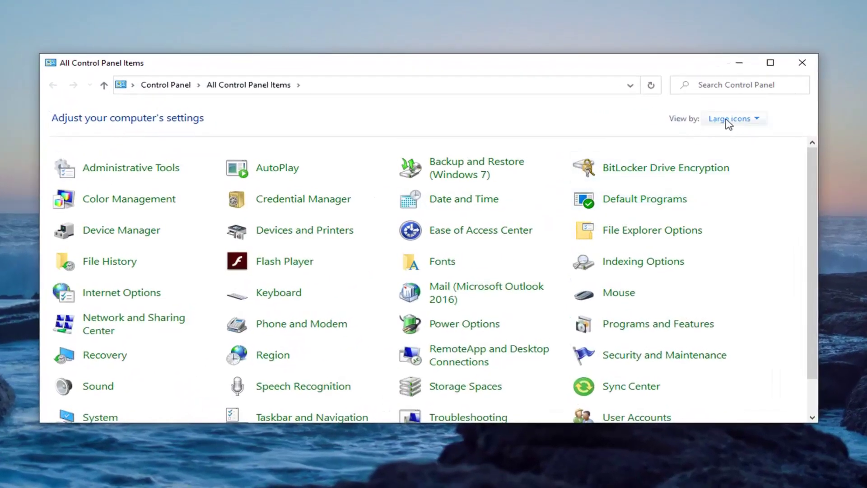
left_click(704, 131)
left_click(730, 155)
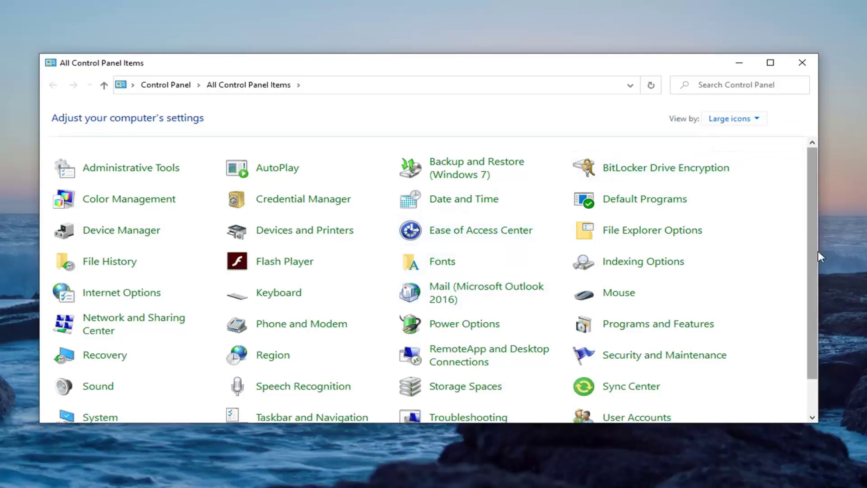
left_click(94, 417)
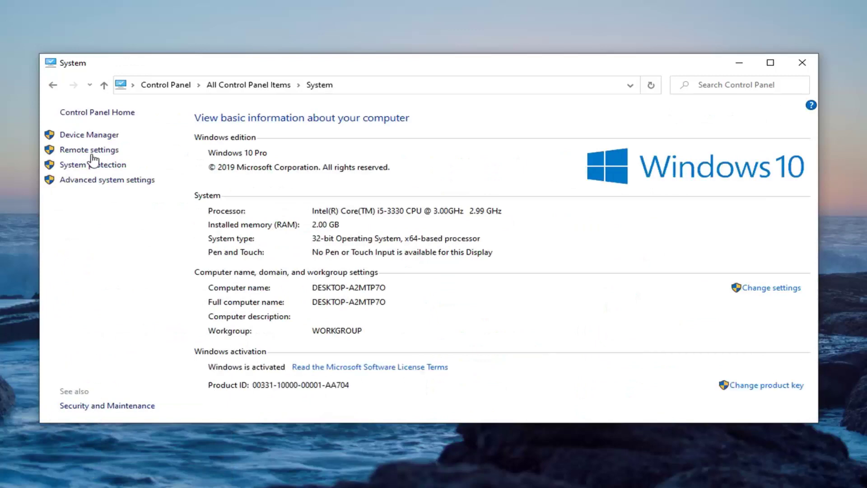
In Remote settings, allow remote connections without Network Level Authentication, then apply and close.
left_click(89, 150)
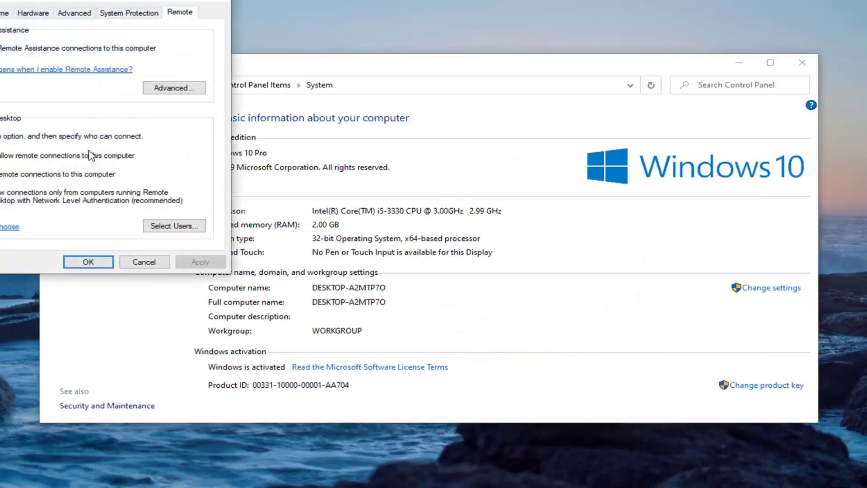
left_click_drag(92, 5, 439, 66)
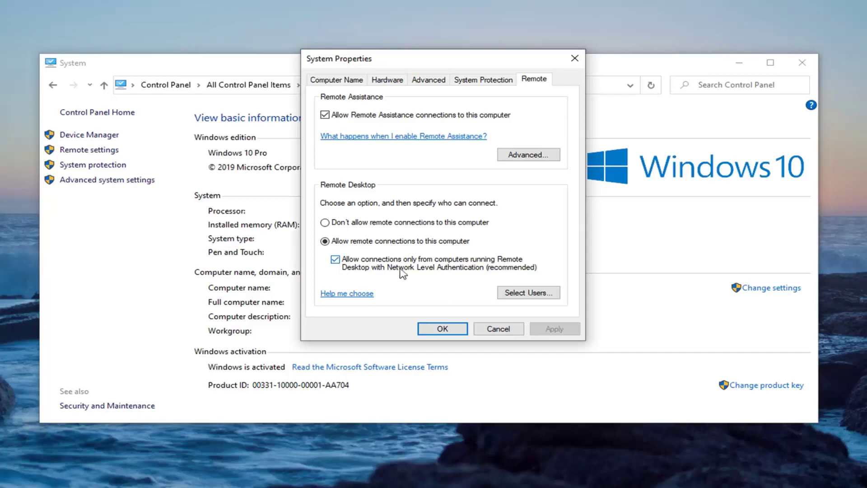
left_click(381, 268)
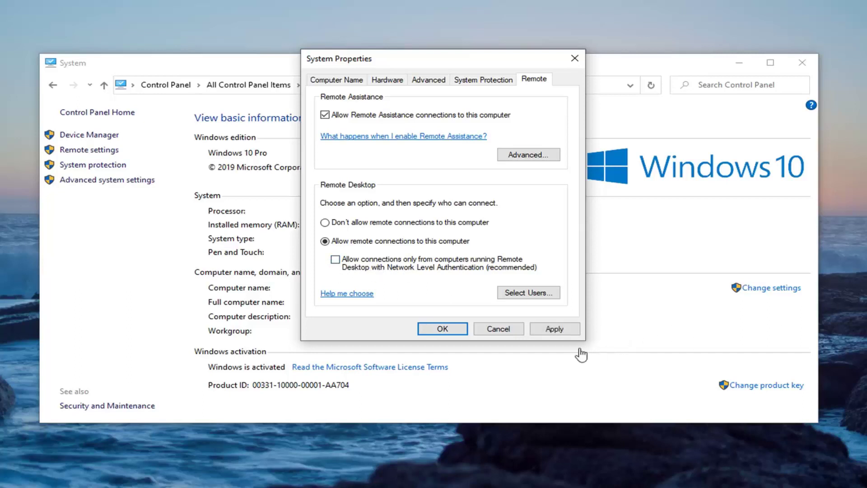
left_click(554, 328)
left_click(435, 329)
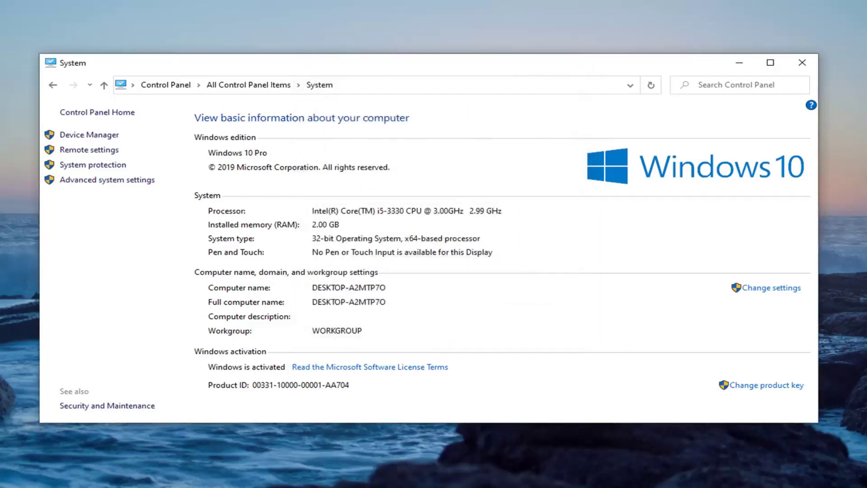
Close the System window and open Windows Defender Firewall's Advanced settings console.
left_click(802, 63)
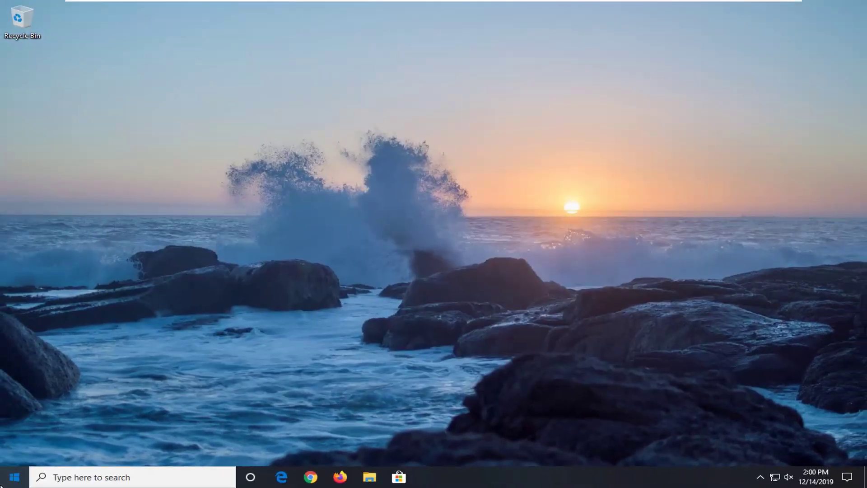
left_click(1, 485)
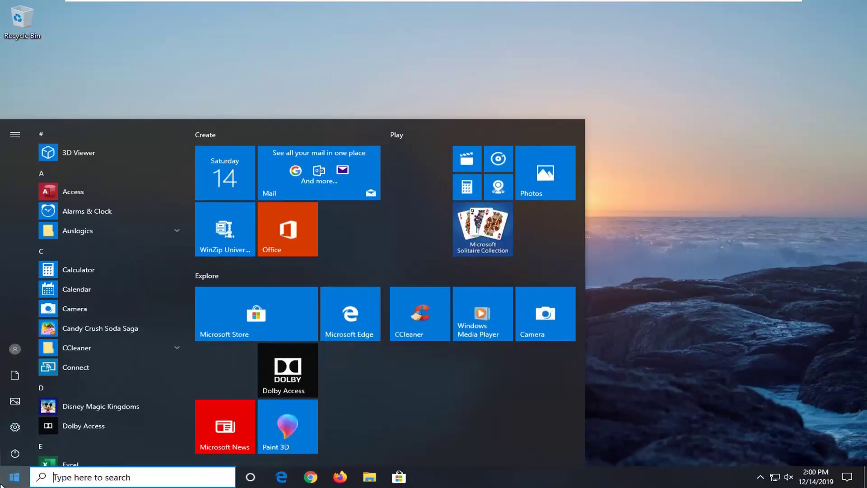
type("windows defe")
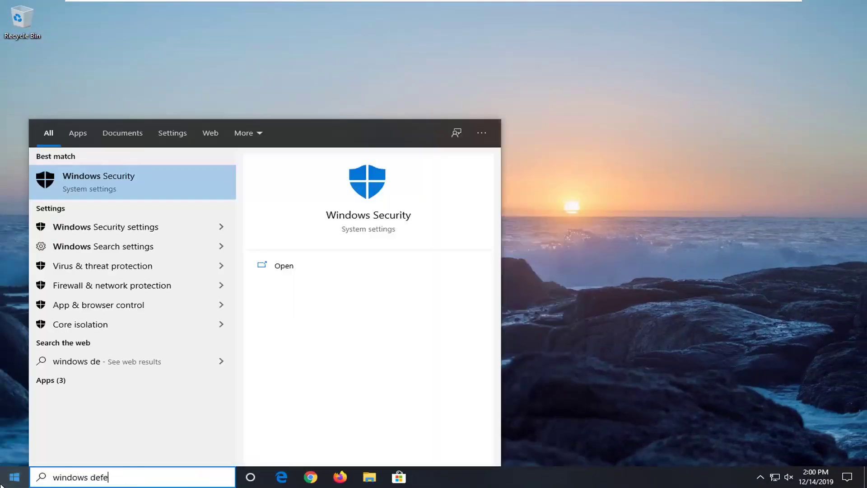
type("nder firewall")
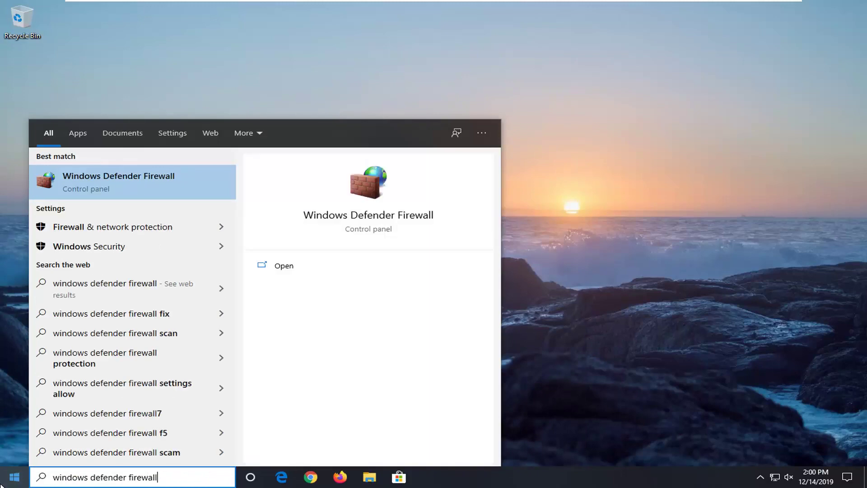
left_click(130, 176)
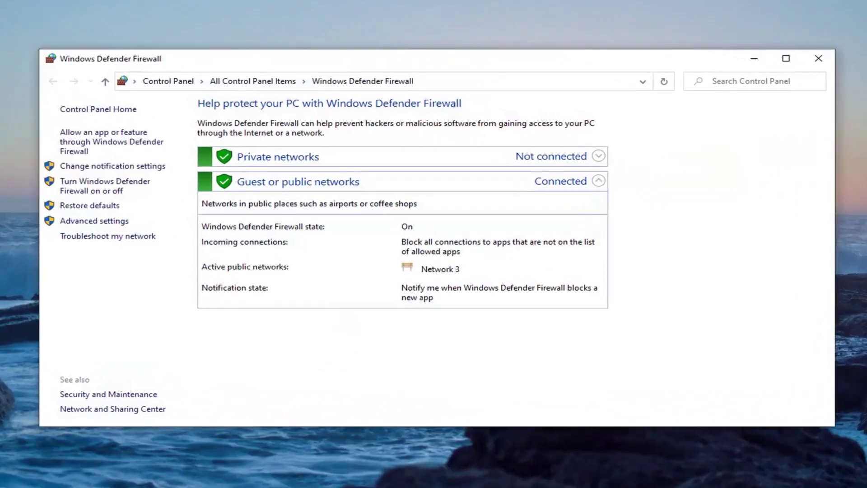
left_click(96, 221)
left_click(116, 236)
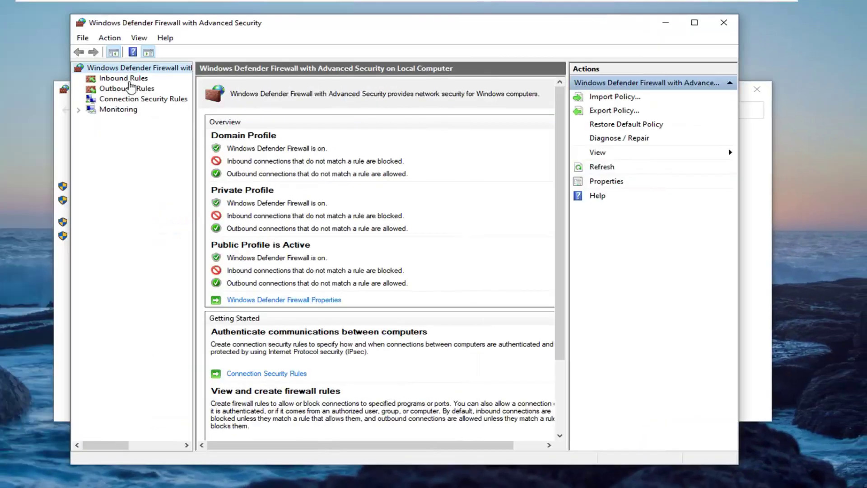
Open the properties of the inbound rule Remote Desktop - Shadow (TCP-In).
left_click(129, 79)
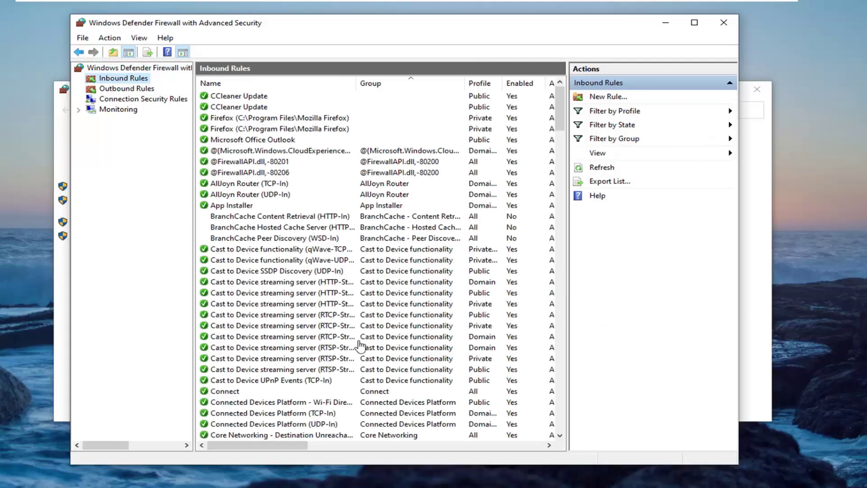
left_click(280, 282)
scroll(316, 289, "down", 20)
scroll(329, 298, "down", 20)
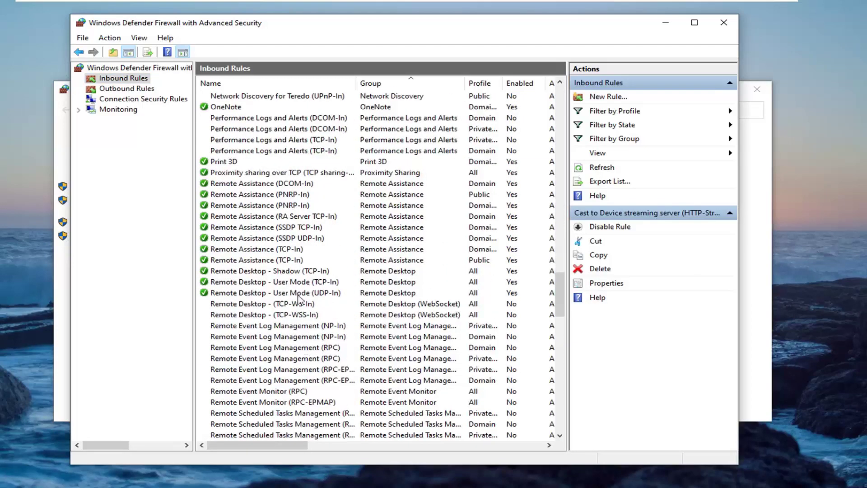
double_click(298, 272)
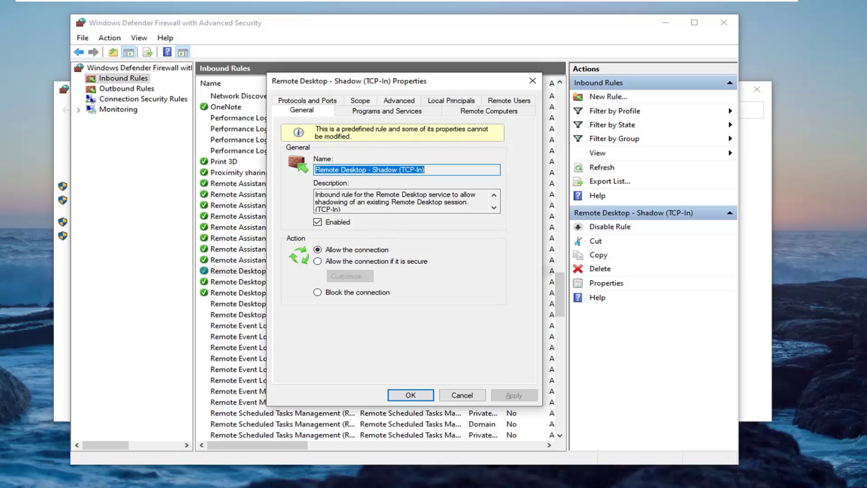
Set the Shadow rule's edge traversal to Allow edge traversal, save it, and close the console.
left_click(394, 102)
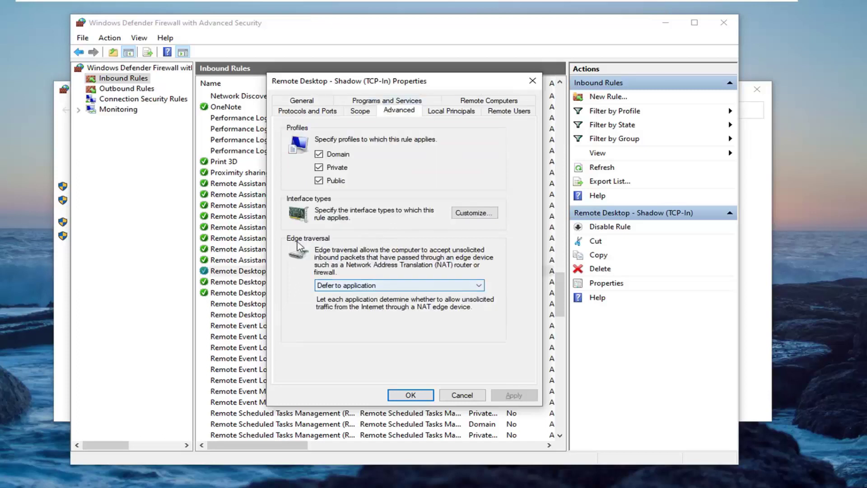
left_click(351, 288)
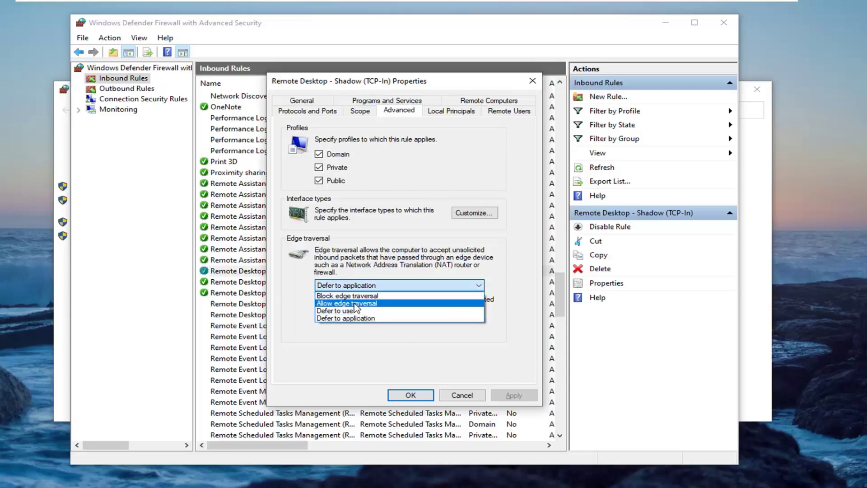
left_click(355, 304)
left_click(519, 394)
left_click(411, 394)
left_click(723, 23)
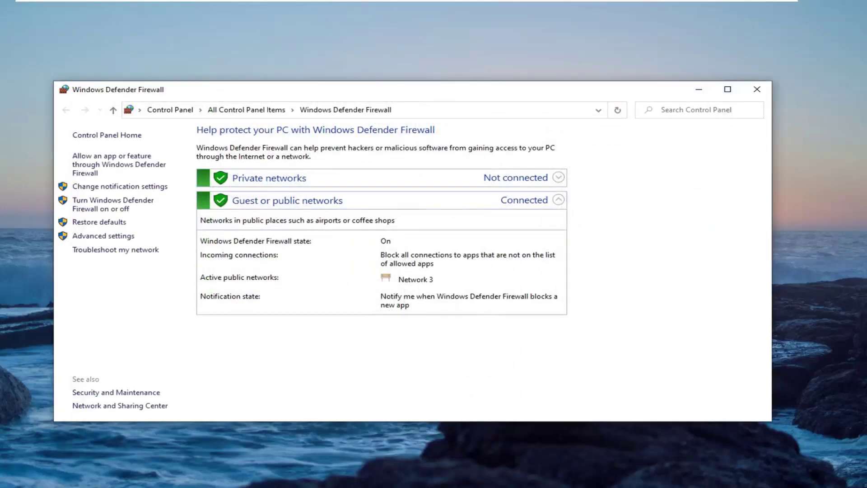
Close the Firewall window and launch the Services app from a Start search for 'service'.
left_click(756, 89)
key("super")
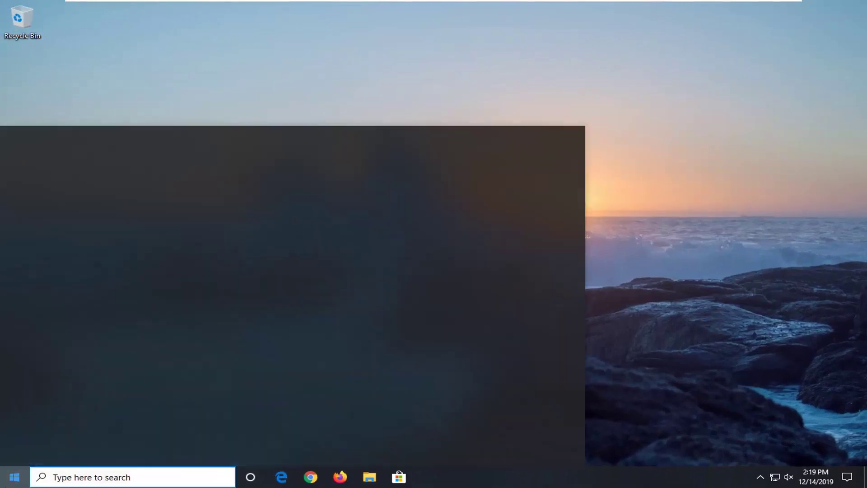
type("services")
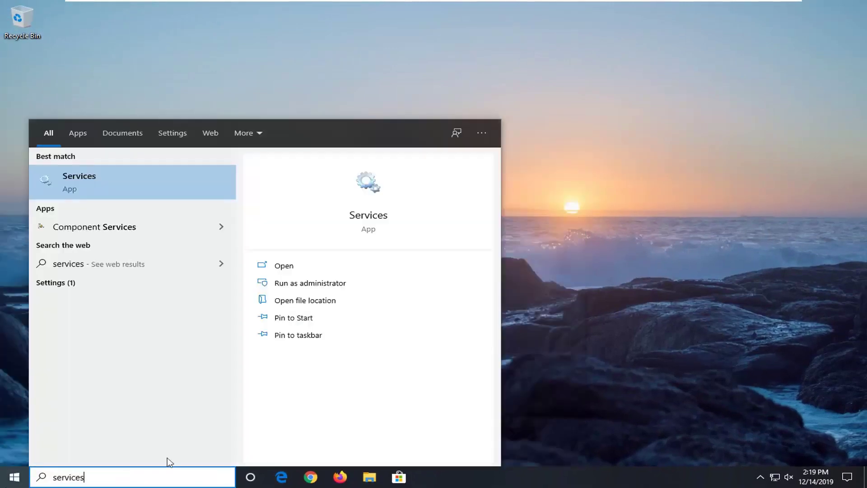
left_click(112, 187)
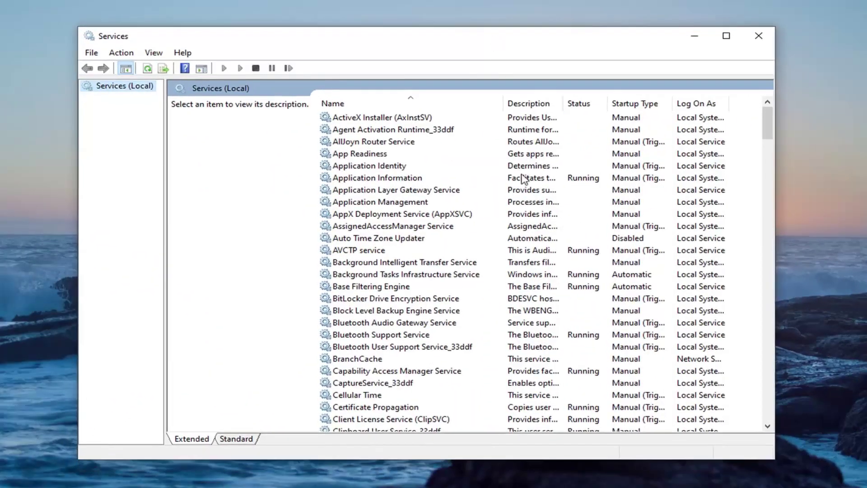
Stop Remote Desktop Services along with its dependent service, then start it again.
scroll(424, 300, "down", 20)
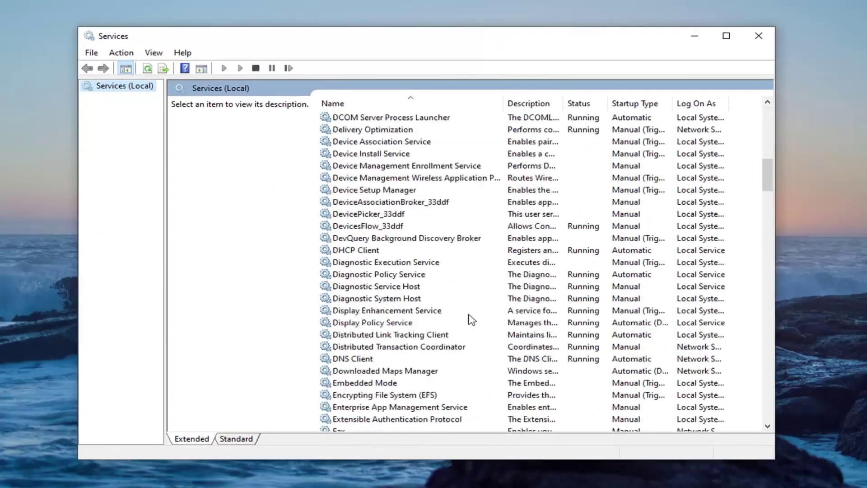
scroll(433, 315, "down", 16)
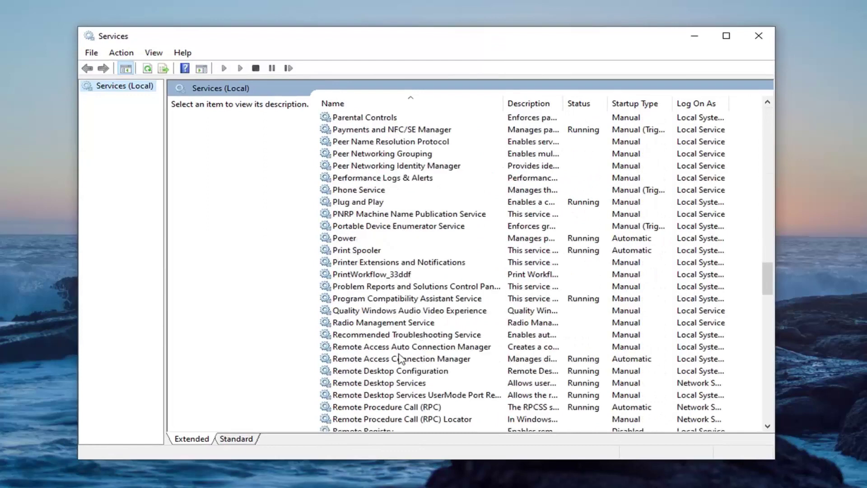
scroll(379, 388, "down", 1)
double_click(387, 346)
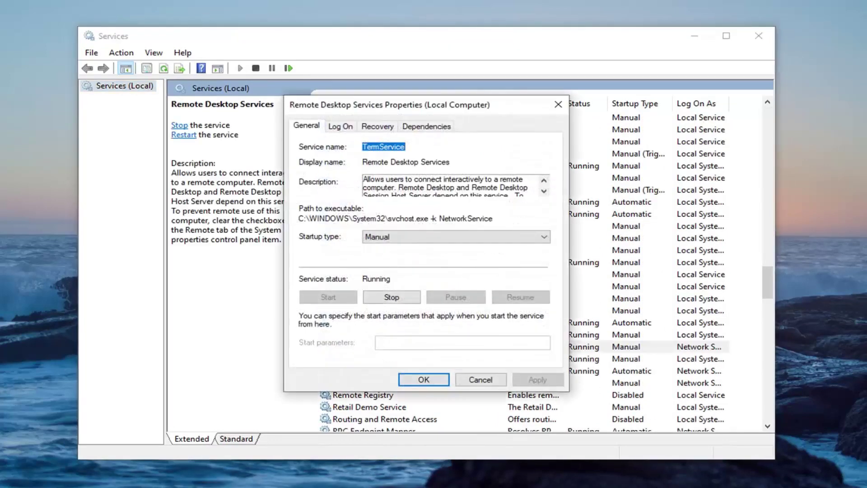
left_click(386, 298)
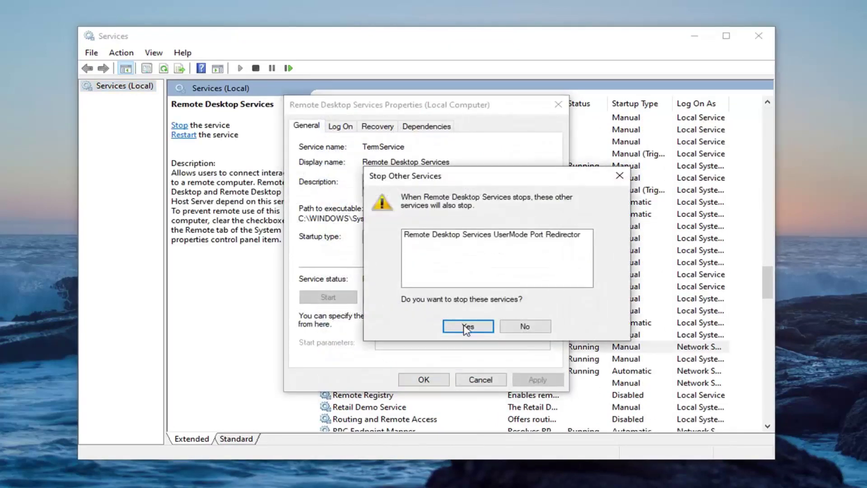
left_click(468, 326)
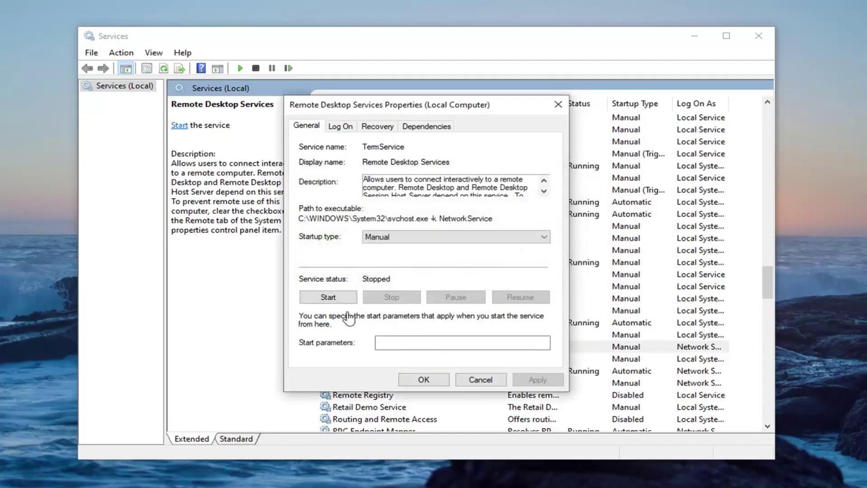
left_click(319, 299)
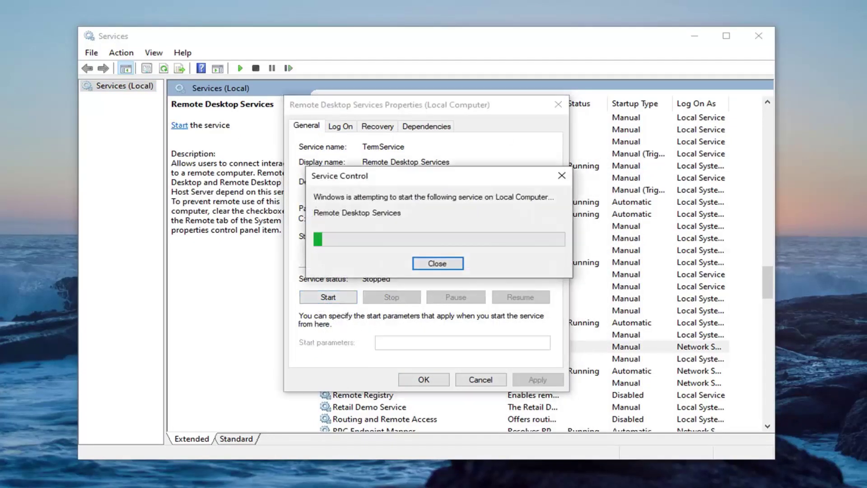